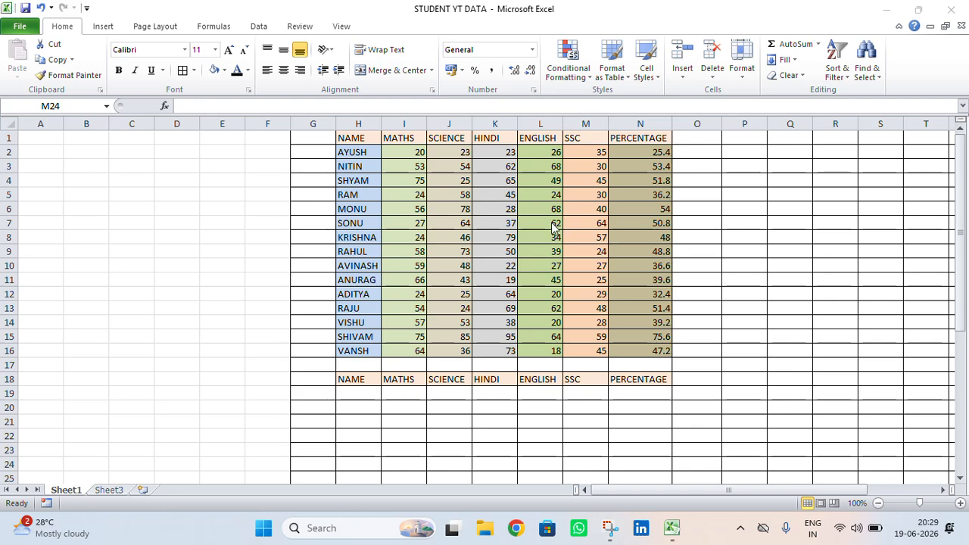
Start an HLOOKUP formula in H19 with H18 as the lookup value and H1:N16 as the table array.
left_click(350, 391)
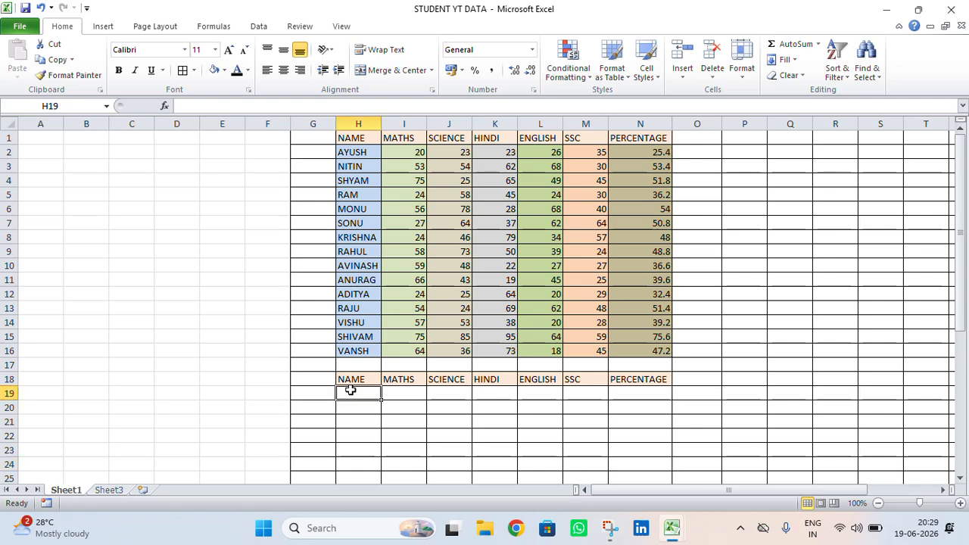
type("=")
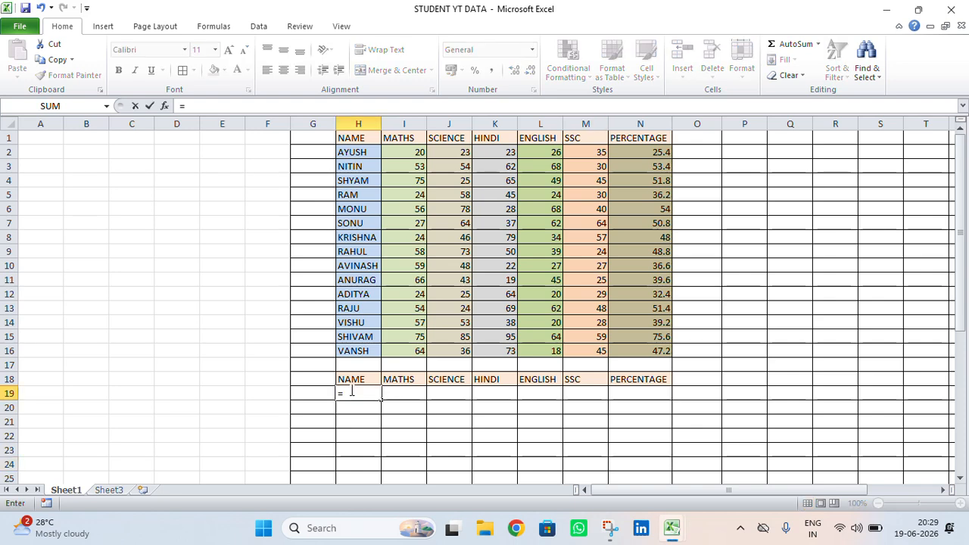
type("HLO")
key("Tab")
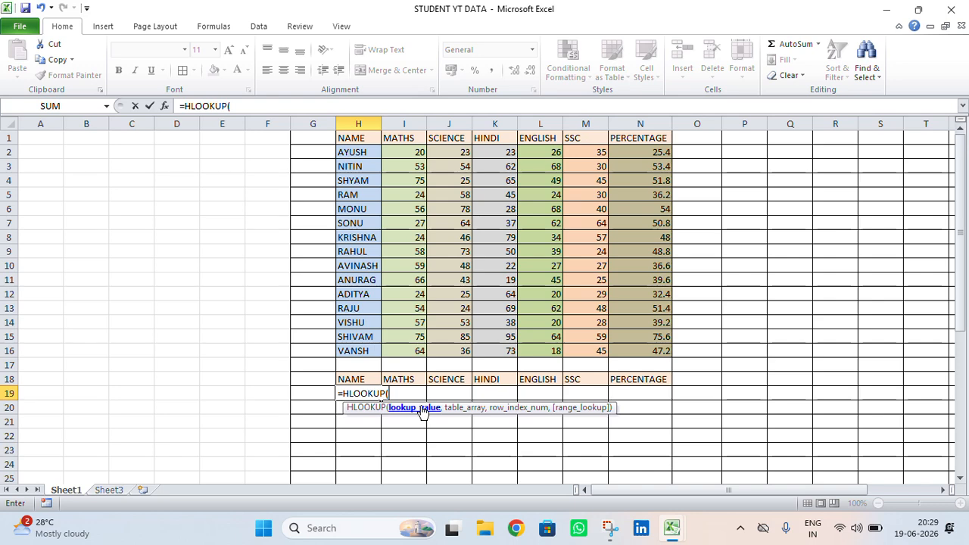
left_click(367, 376)
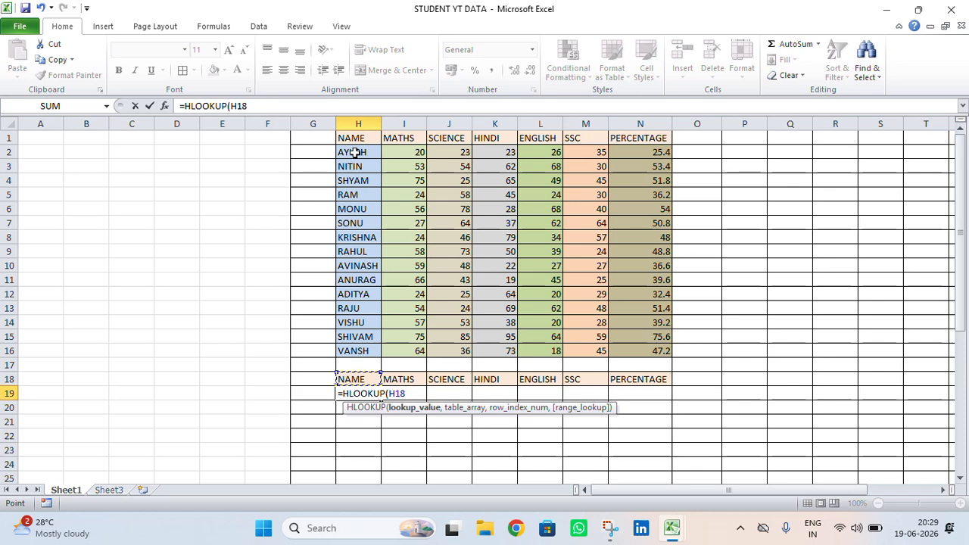
type(",")
left_click_drag(360, 139, 646, 350)
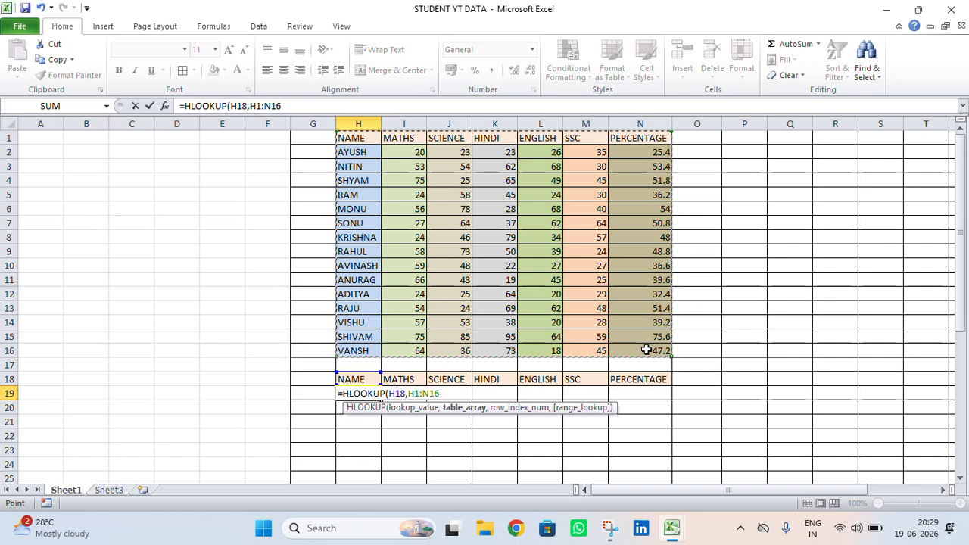
type(",")
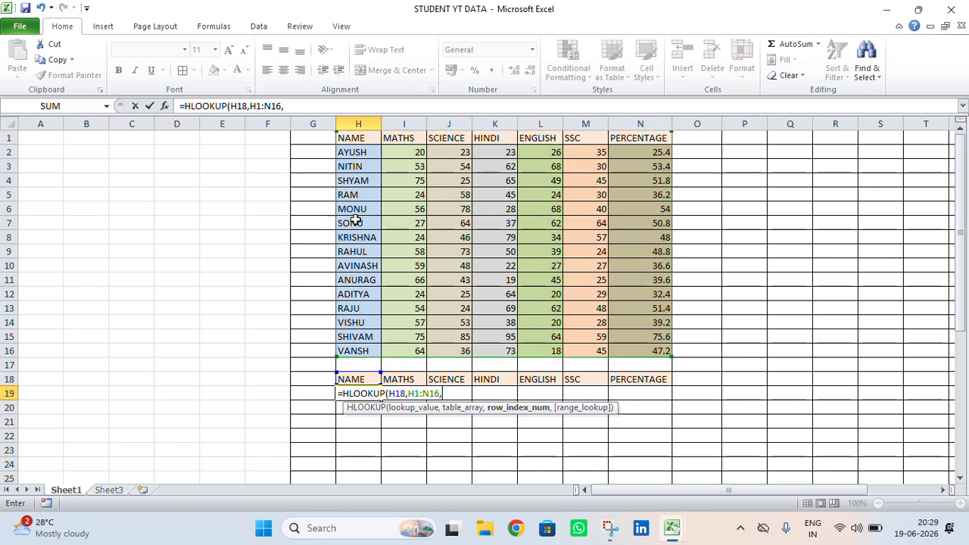
Complete the H19 HLOOKUP with row index 6 and an exact match, and fill it across to M19.
type("6,")
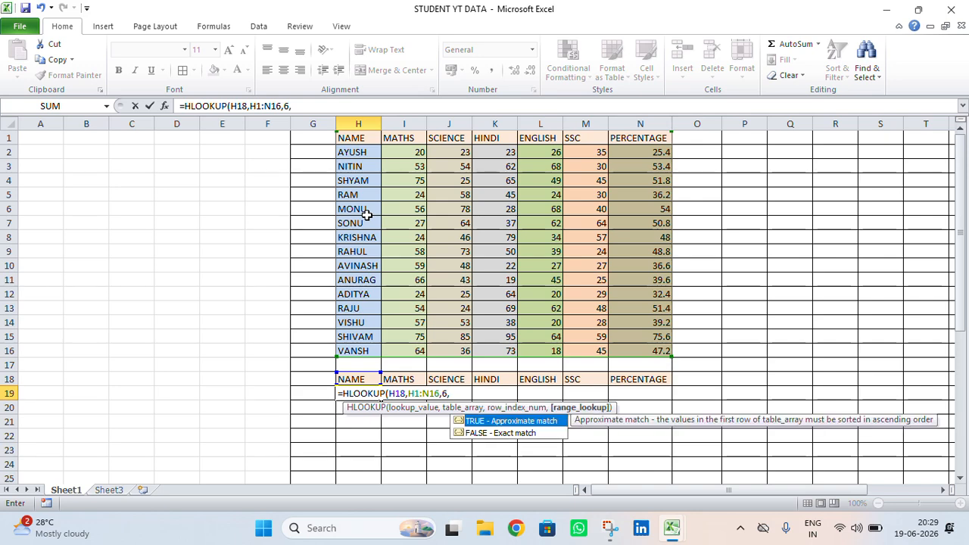
key("Down")
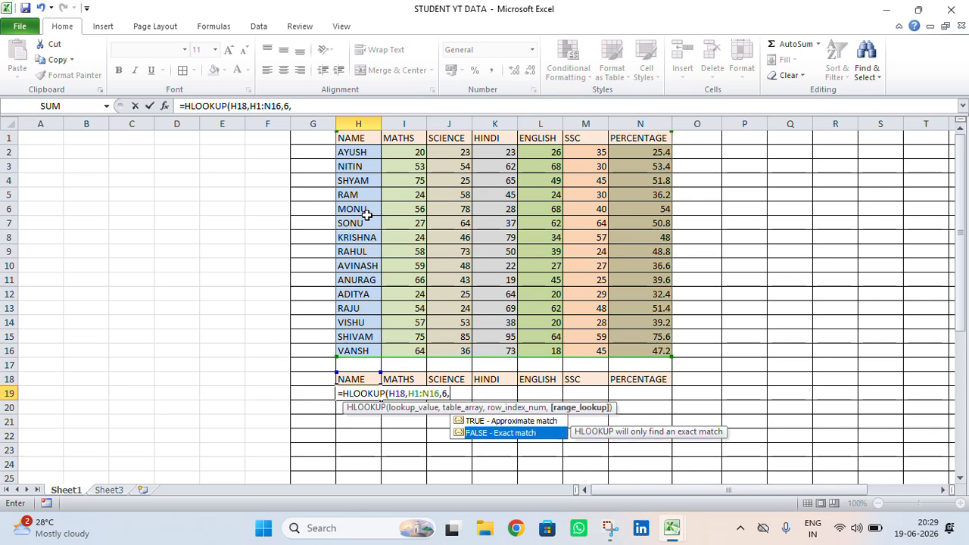
key("Tab")
type(")")
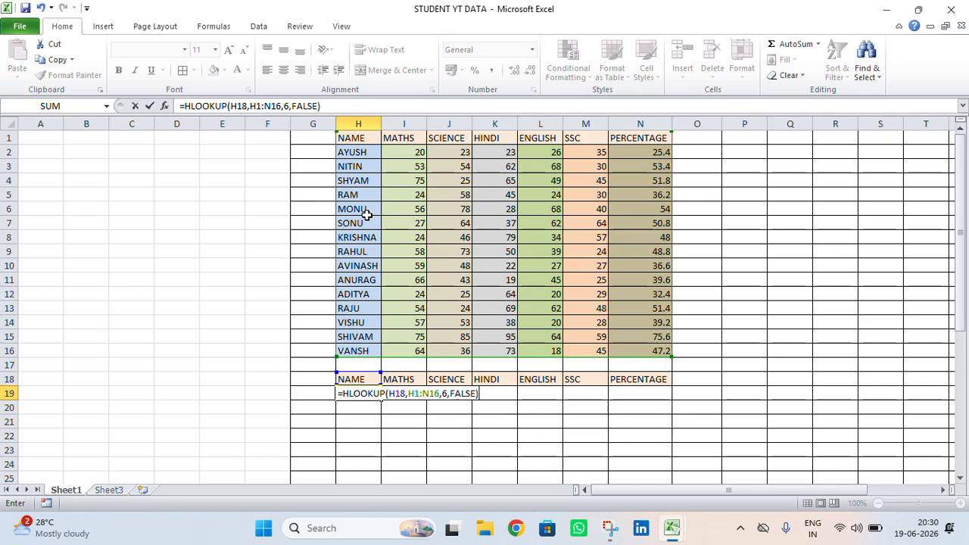
key("Return")
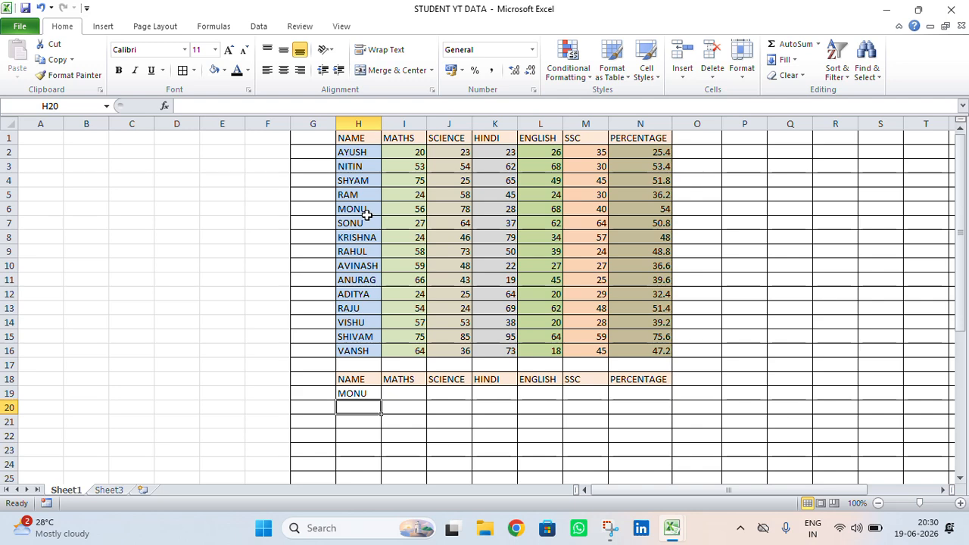
left_click(373, 392)
left_click_drag(380, 399, 600, 401)
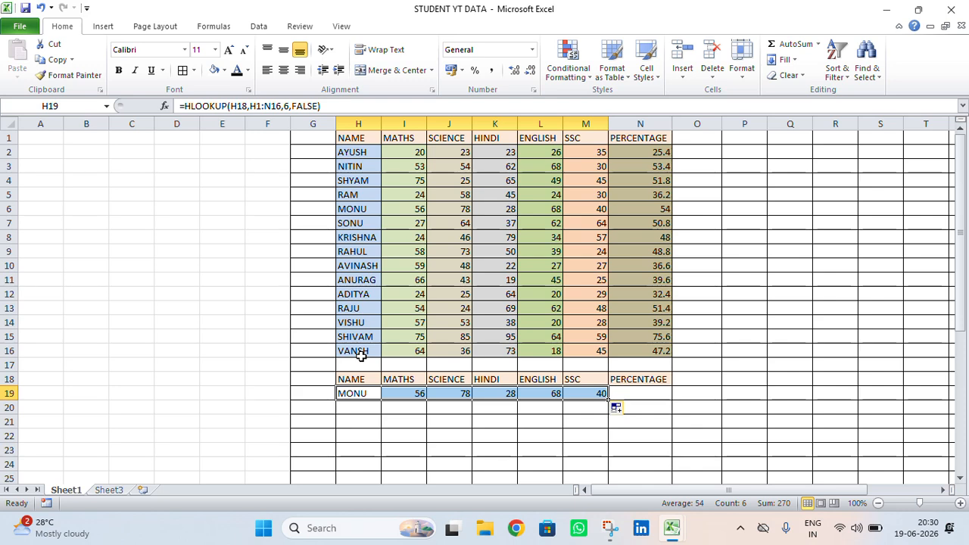
Change the row index in H19's HLOOKUP formula to 7 and refill the formula across to M19.
left_click(285, 106)
key("BackSpace")
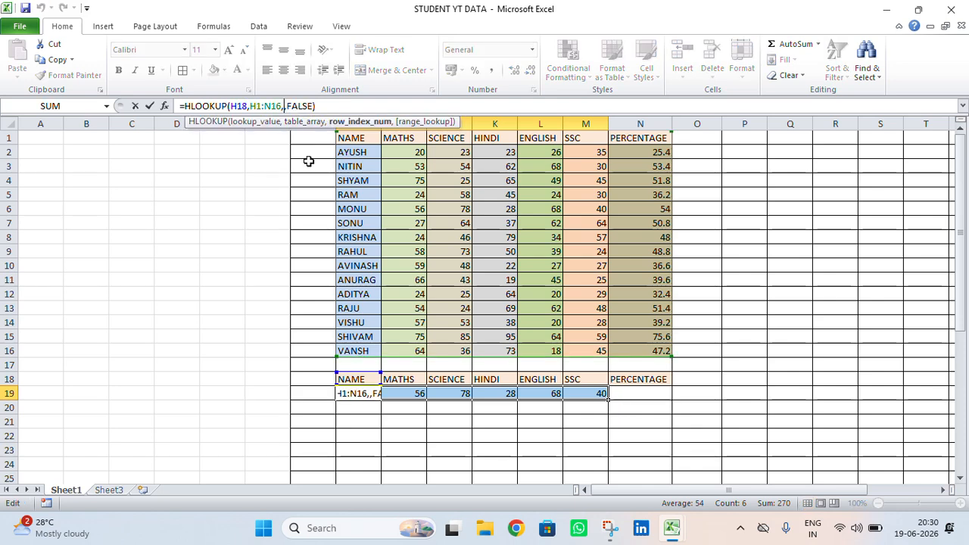
type("7")
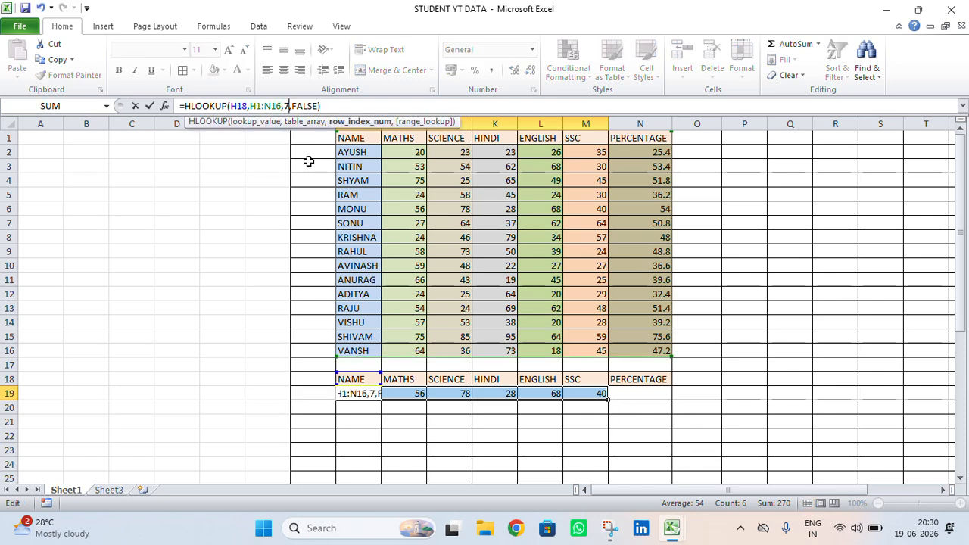
key("Return")
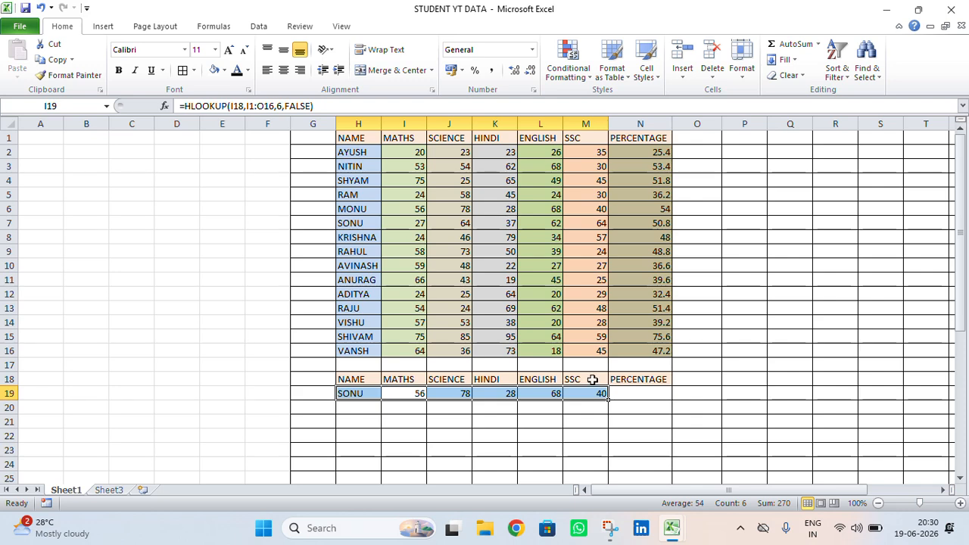
left_click(551, 422)
left_click(363, 392)
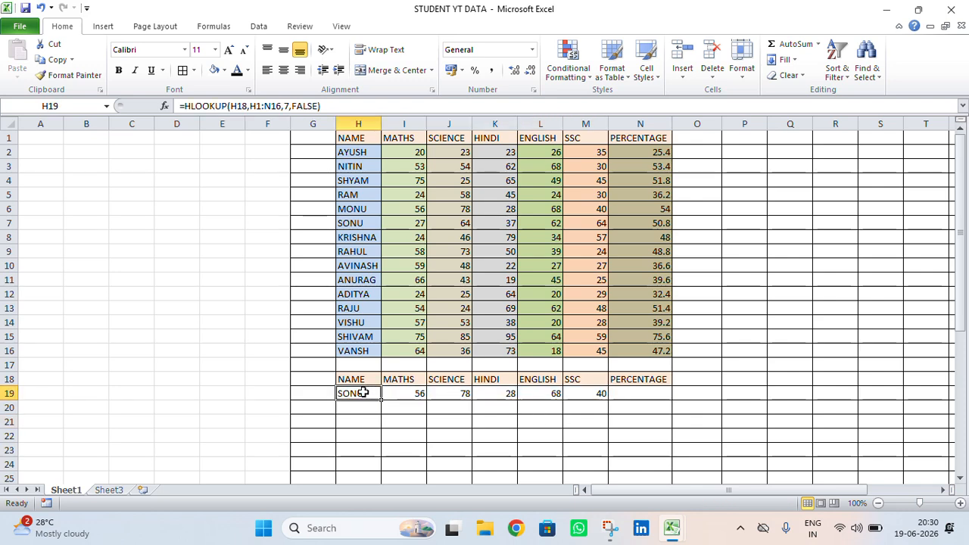
left_click_drag(372, 394, 595, 402)
left_click(372, 396)
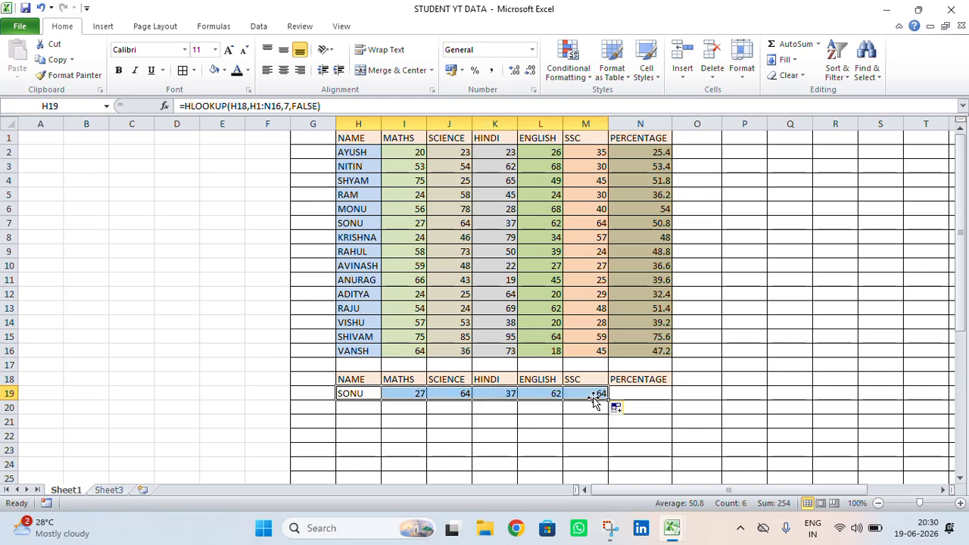
On Sheet3, start a VLOOKUP formula in B14 with A14 as the lookup value and A1:D12 as the table array.
left_click(118, 491)
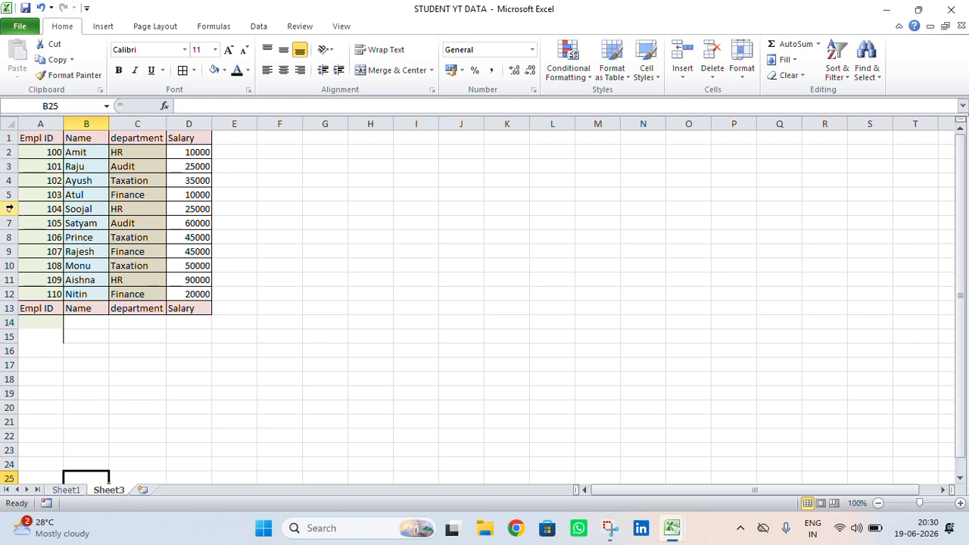
left_click(54, 321)
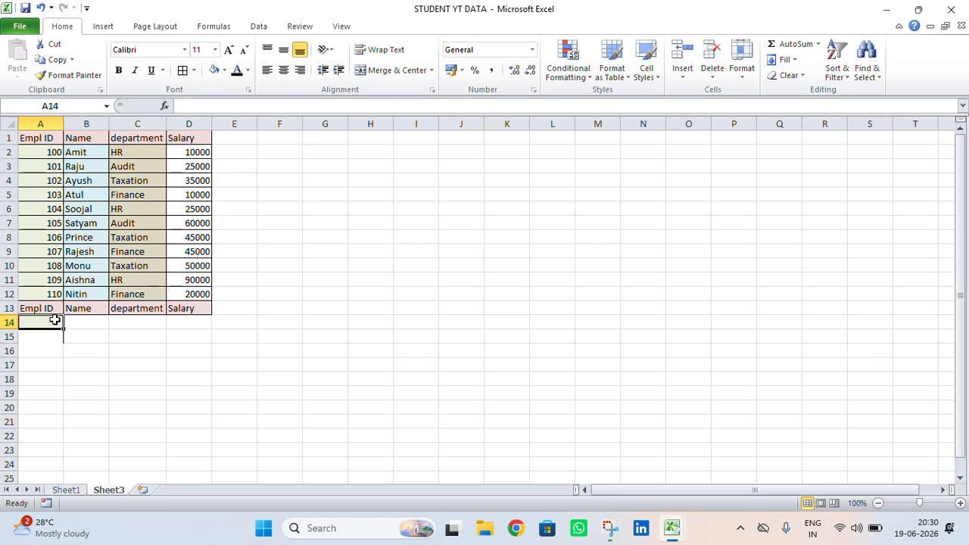
left_click(89, 323)
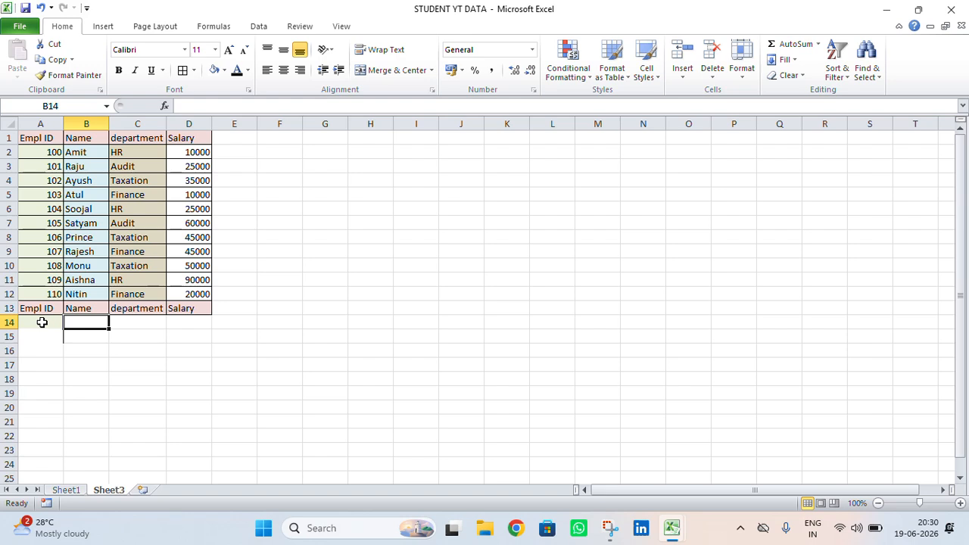
type("=")
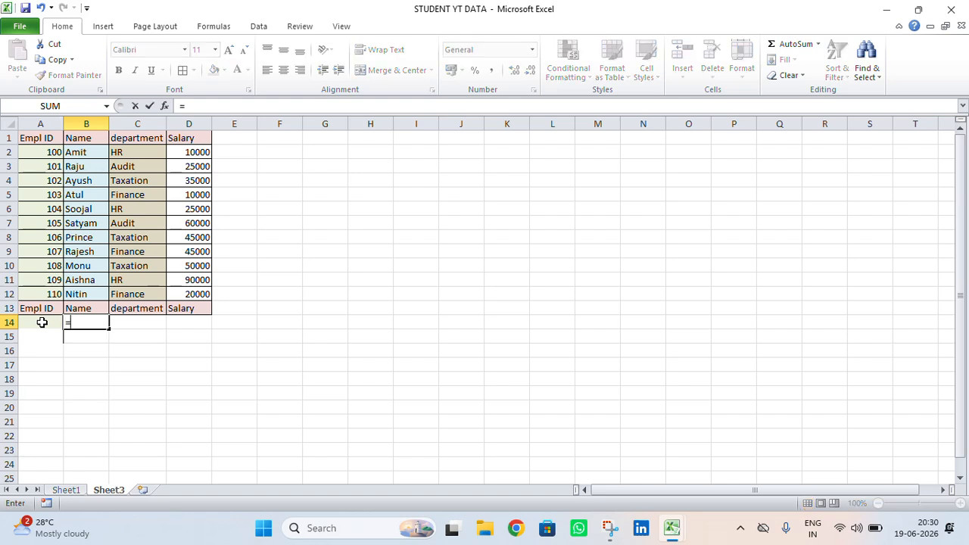
type("VLOOKUP")
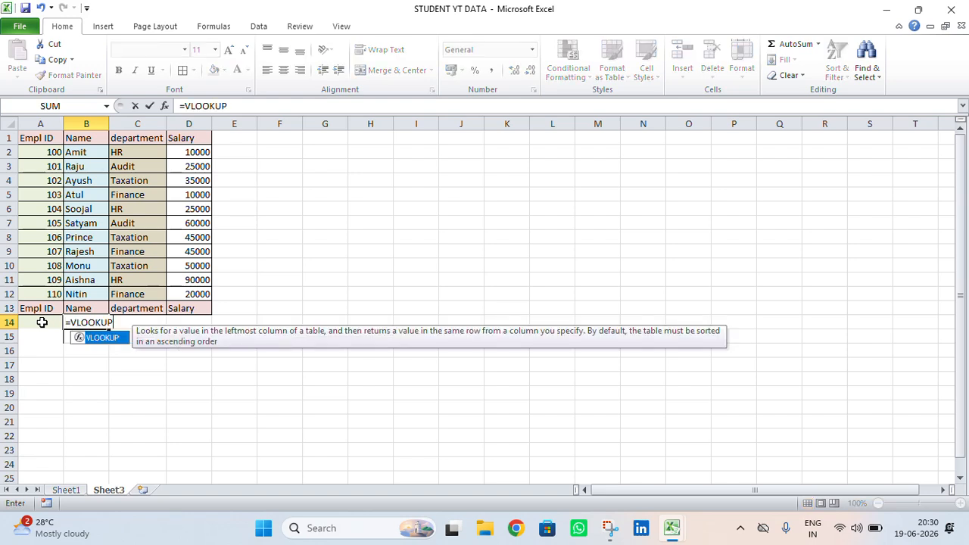
type("(")
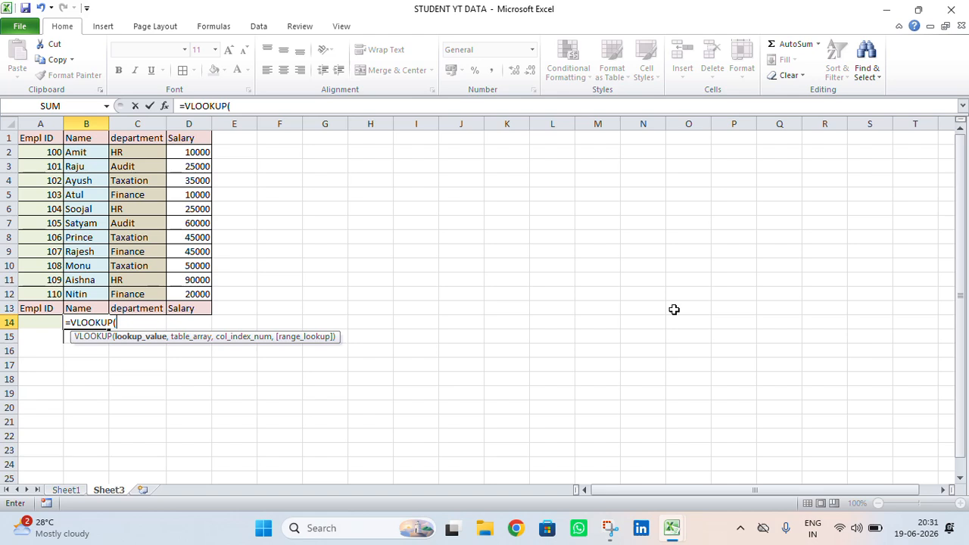
left_click(50, 321)
type(",")
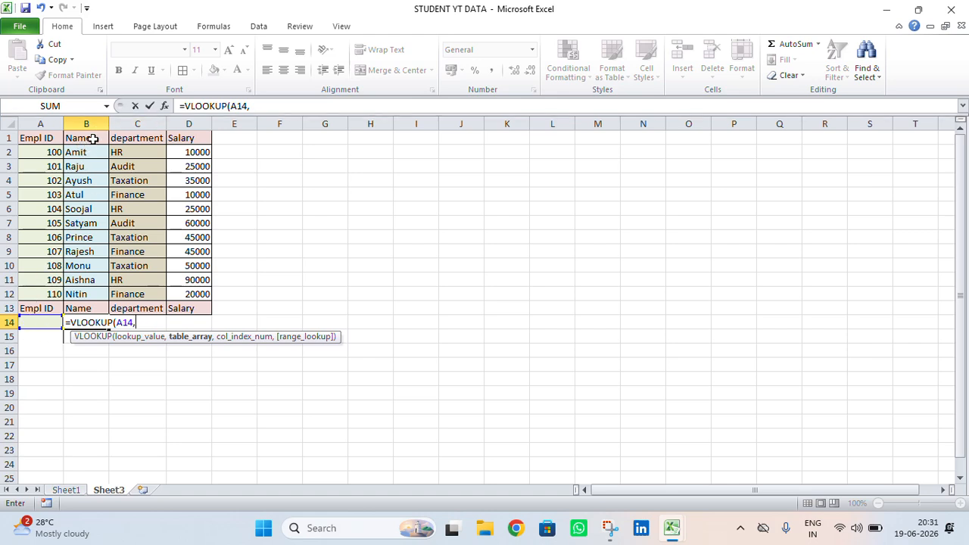
left_click_drag(27, 137, 192, 302)
type(",")
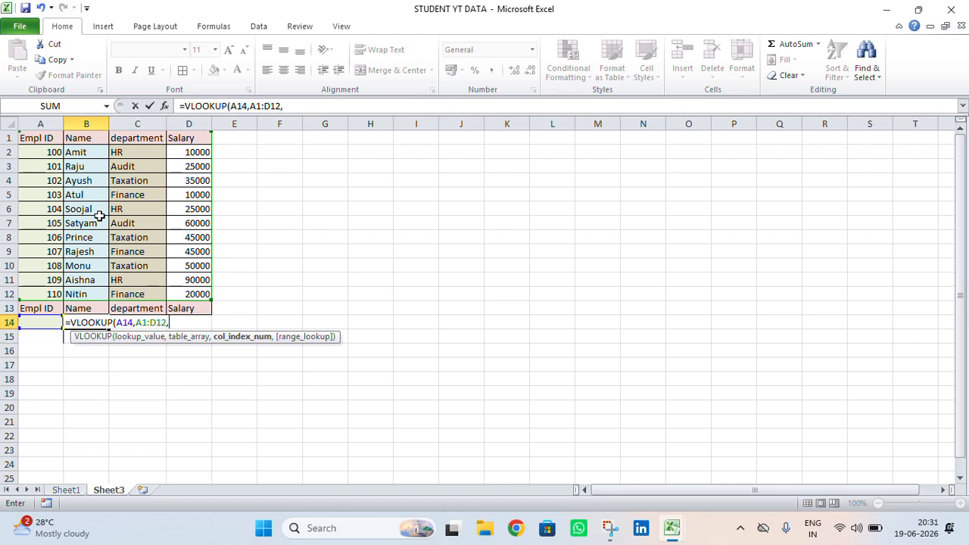
Complete the B14 VLOOKUP with column index 2 and an exact match.
type("2,")
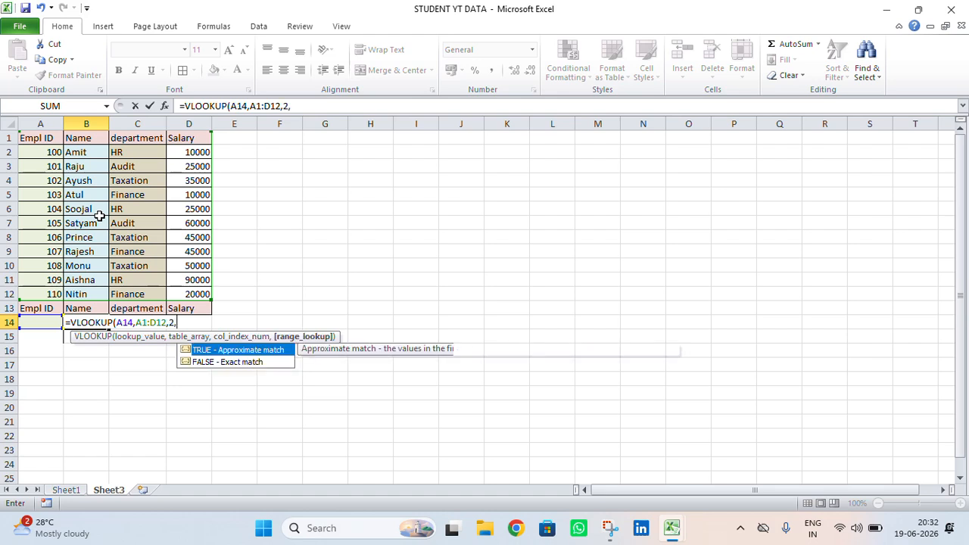
key("Down")
key("Tab")
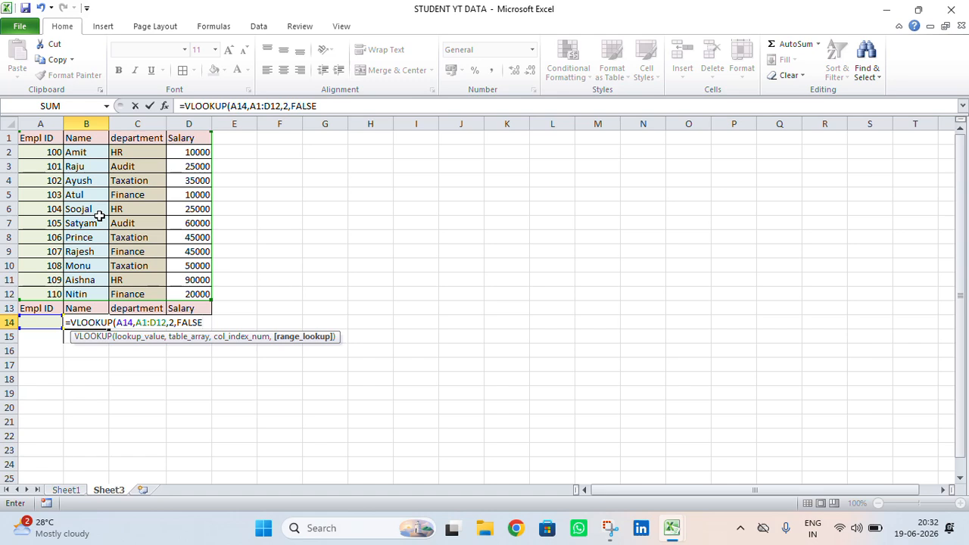
type(")")
key("Return")
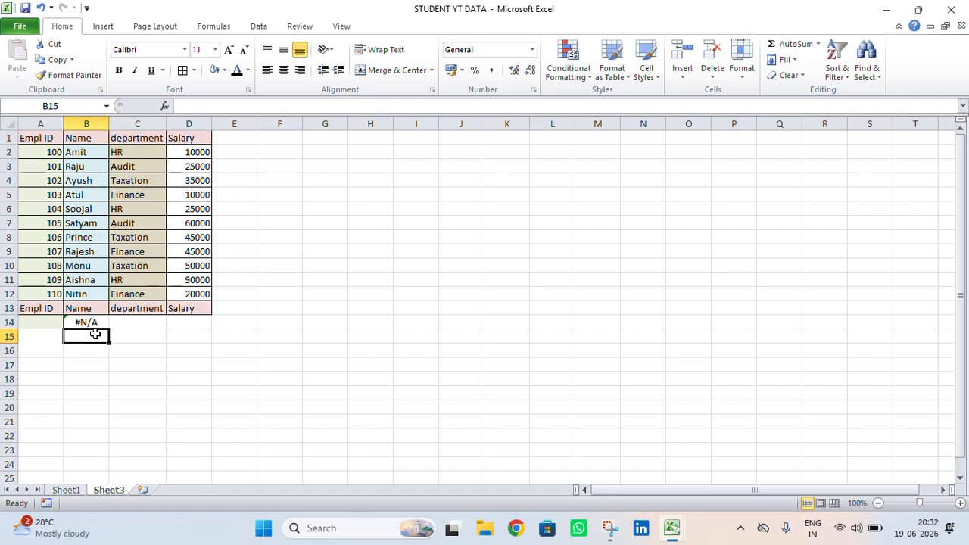
Test the lookup by entering the Empl ID from row 2 in A14, followed by the one from row 7.
left_click(36, 325)
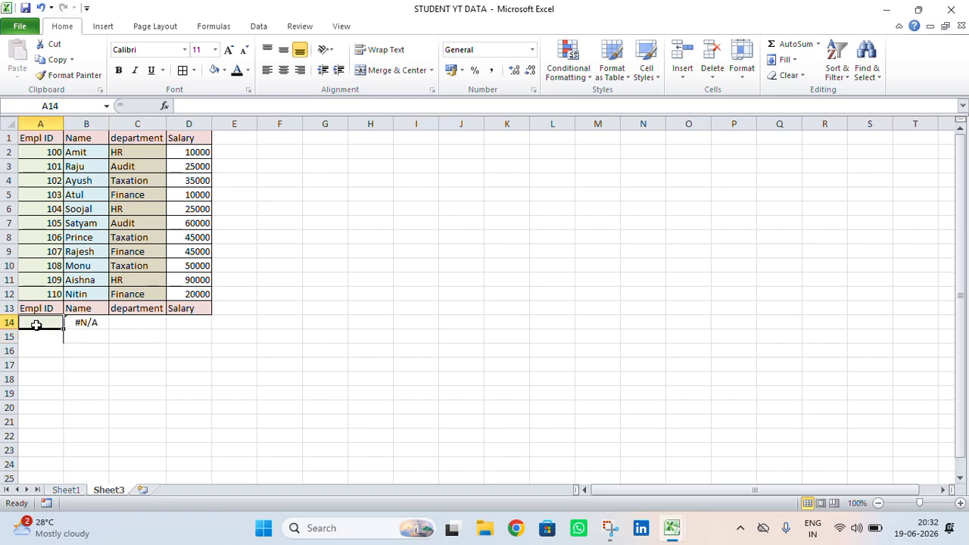
type("100")
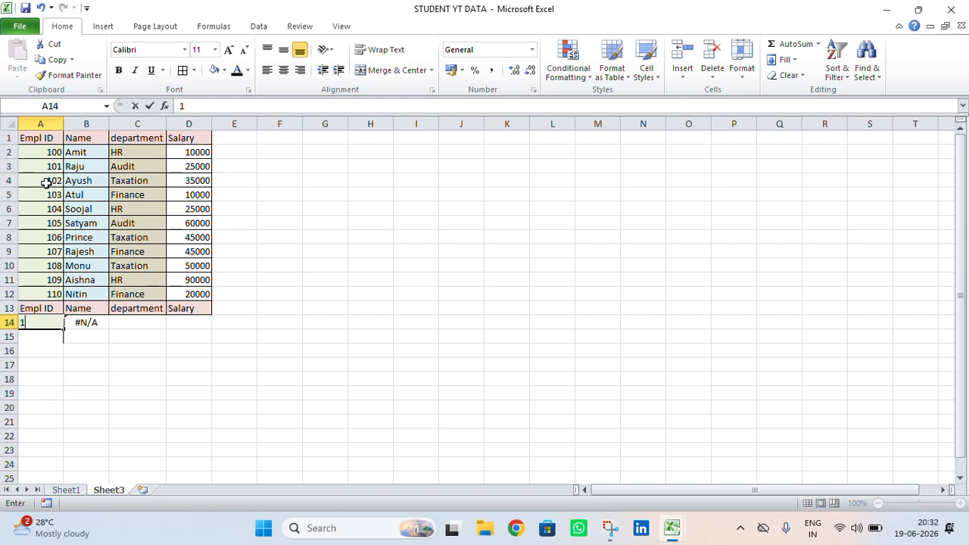
key("Return")
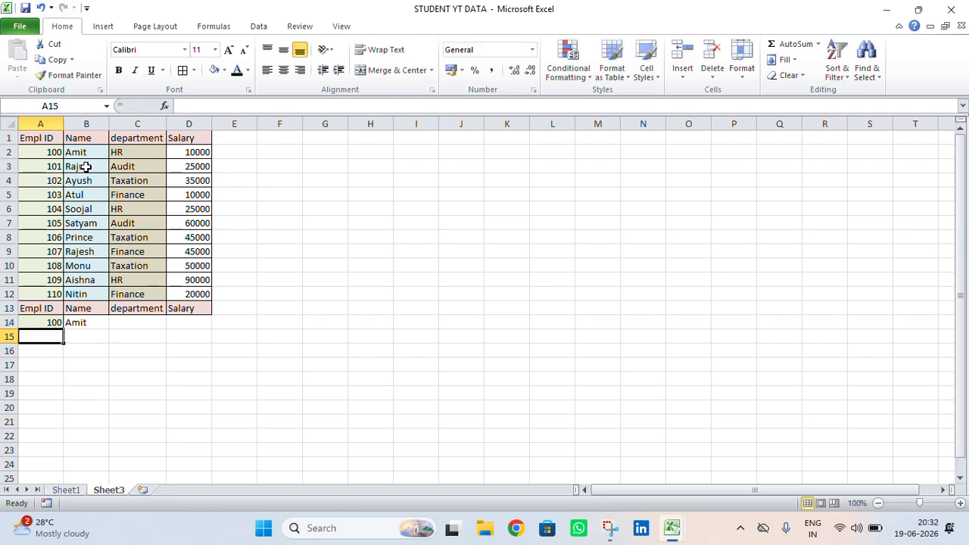
left_click(44, 325)
type("1")
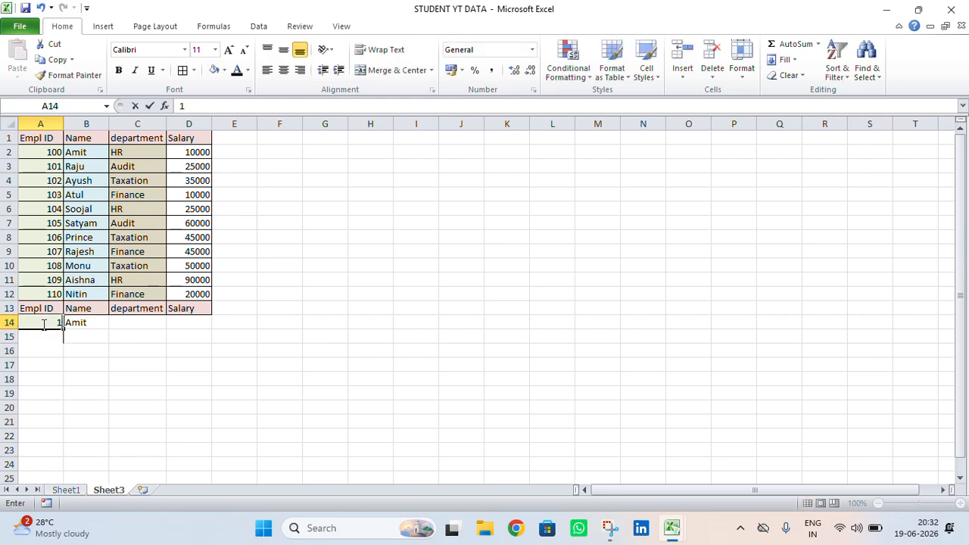
type("05")
key("Return")
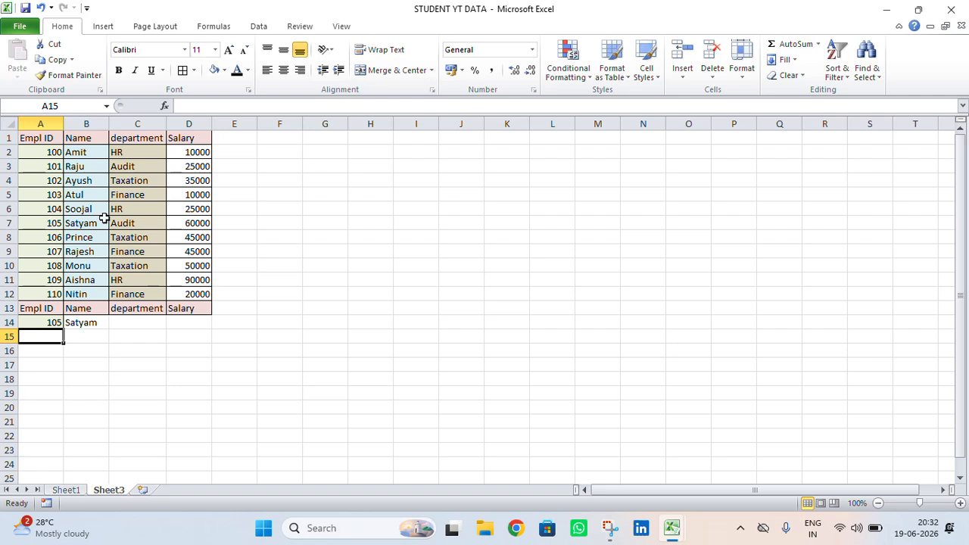
Set A14 to the Empl ID from row 9 and fill the VLOOKUP formula from B14 across to D14.
left_click(53, 323)
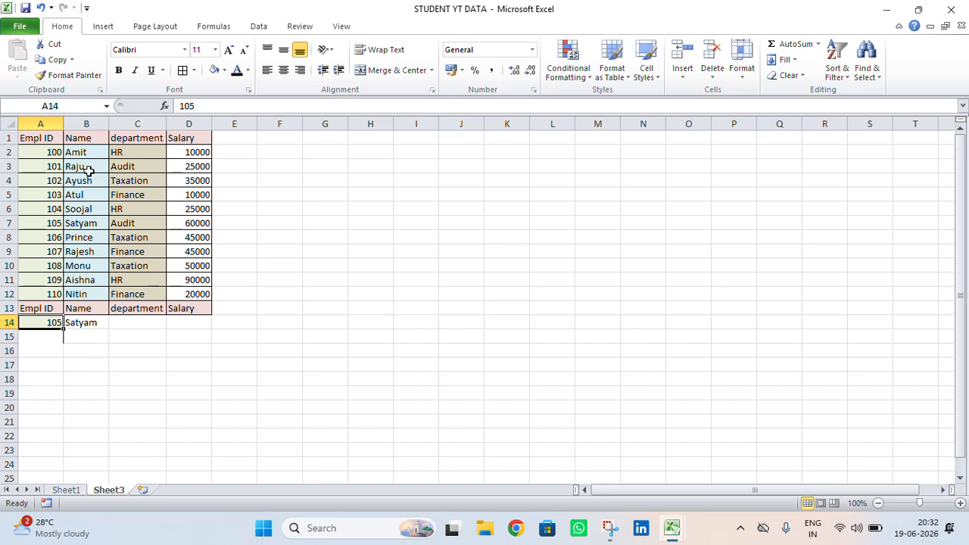
type("107")
key("Return")
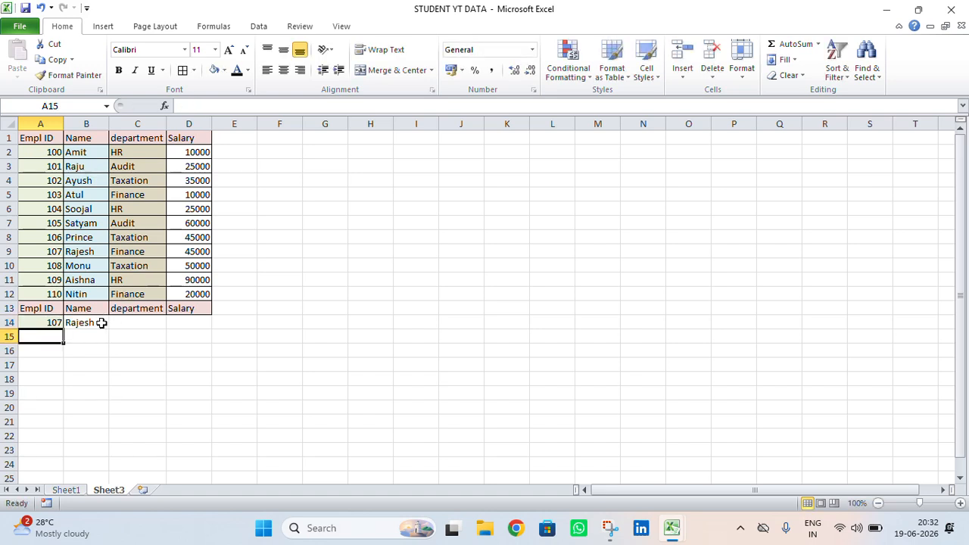
left_click_drag(89, 324, 194, 325)
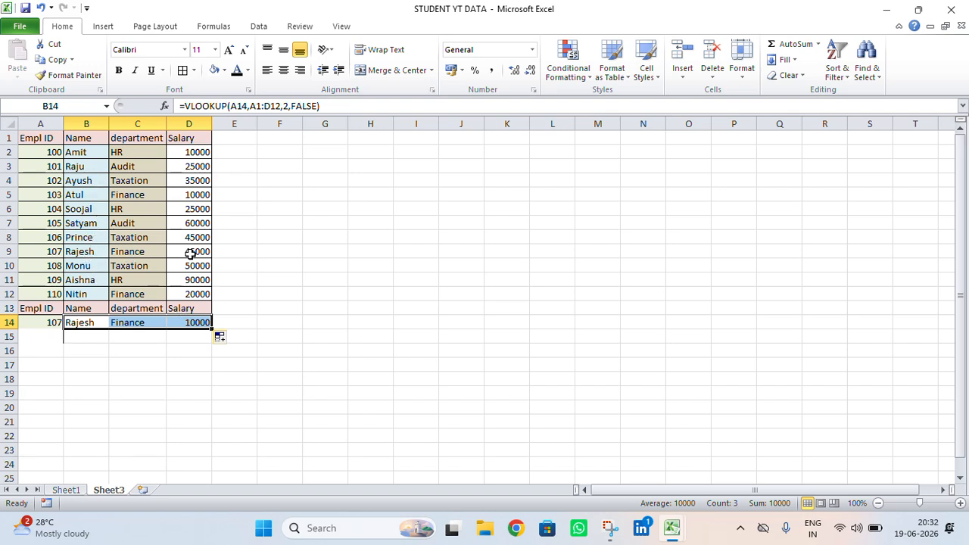
Inspect the filled VLOOKUP formulas in C14 and D14, including the ranges they reference.
left_click(157, 324)
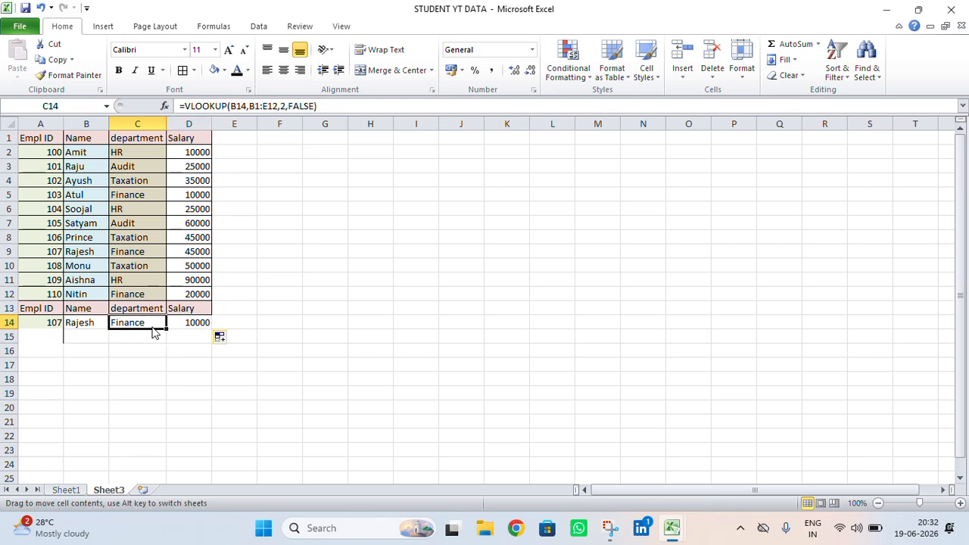
left_click(178, 324)
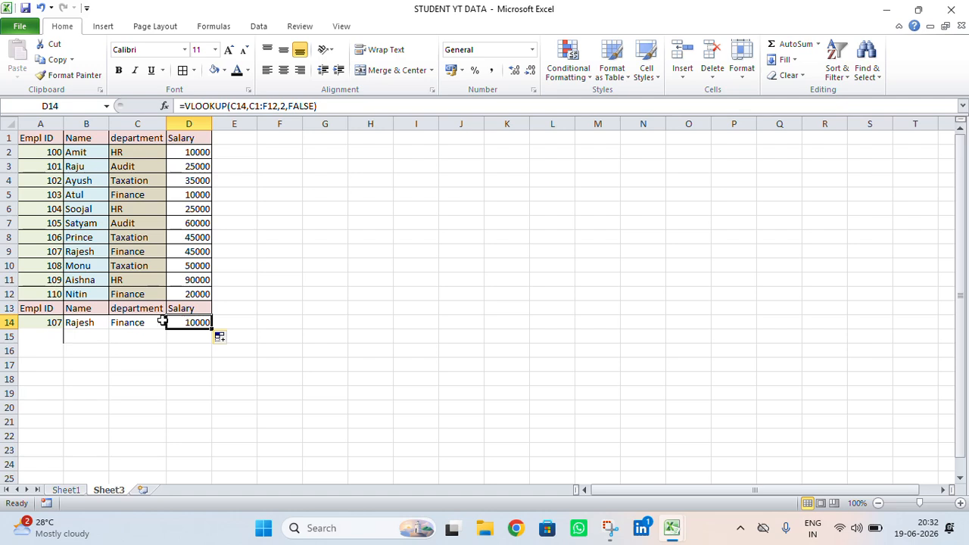
left_click(284, 106)
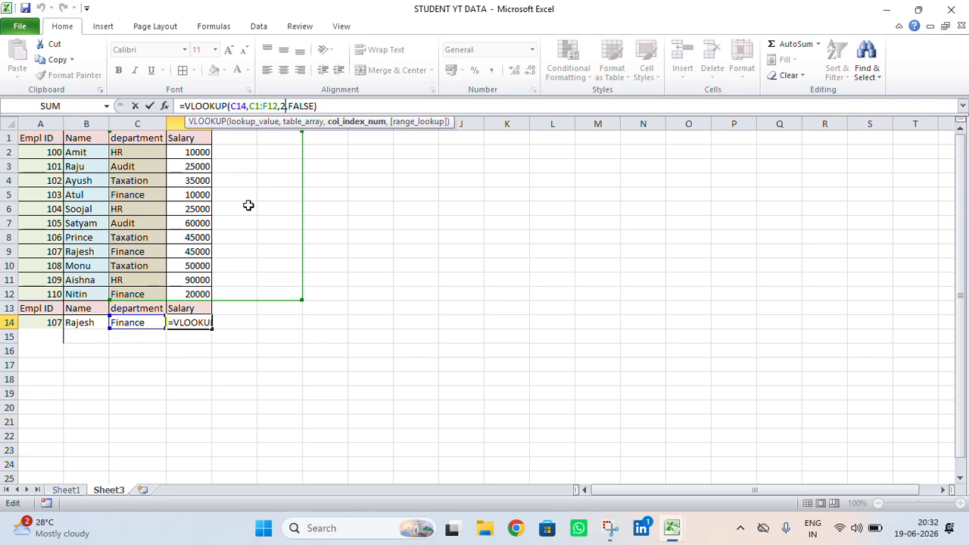
left_click(293, 318)
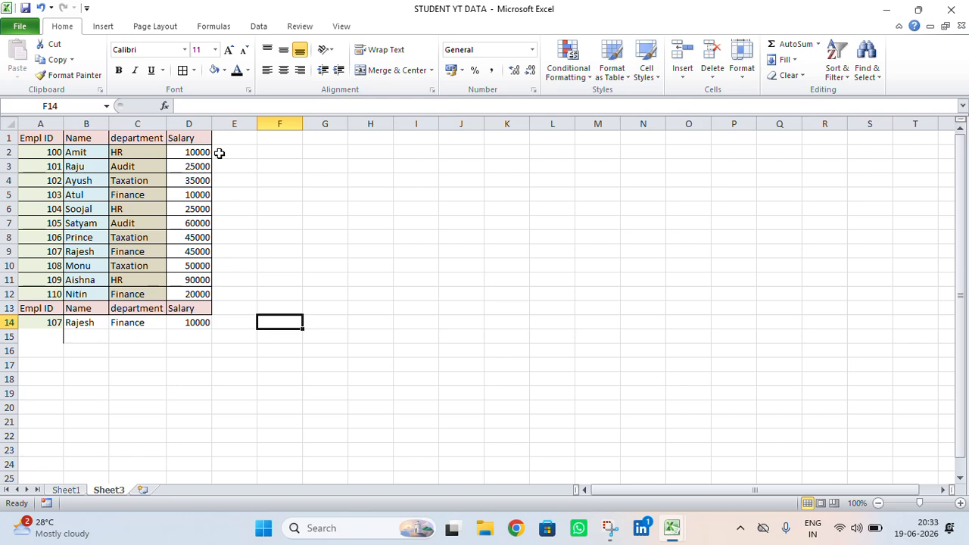
Clear the lookup formulas from B14:D14 and the Empl ID from A14.
left_click_drag(96, 322, 209, 323)
key("Delete")
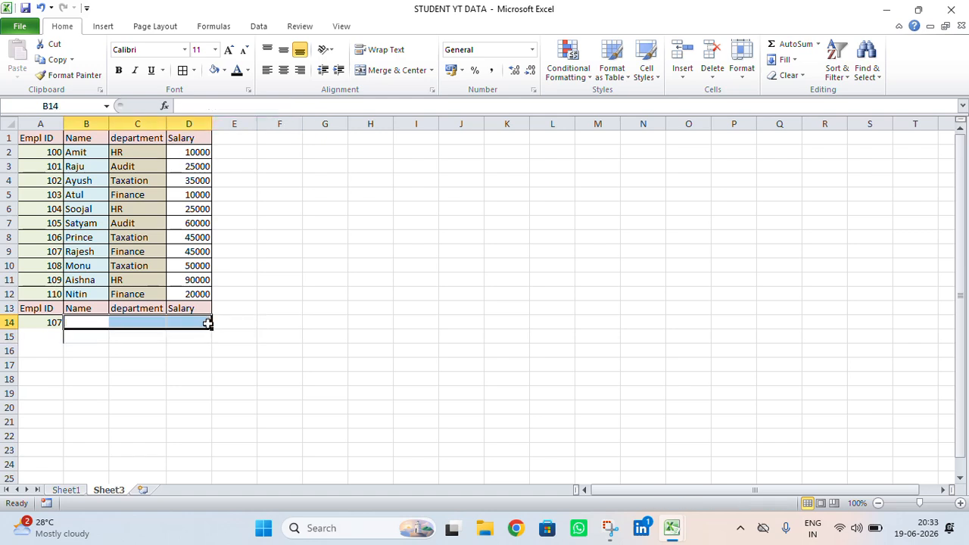
left_click(139, 323)
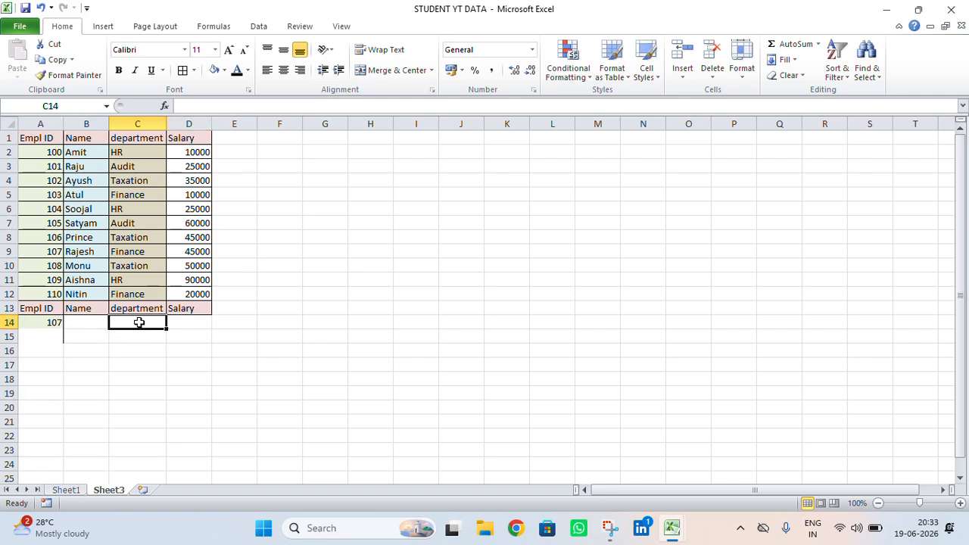
left_click(53, 323)
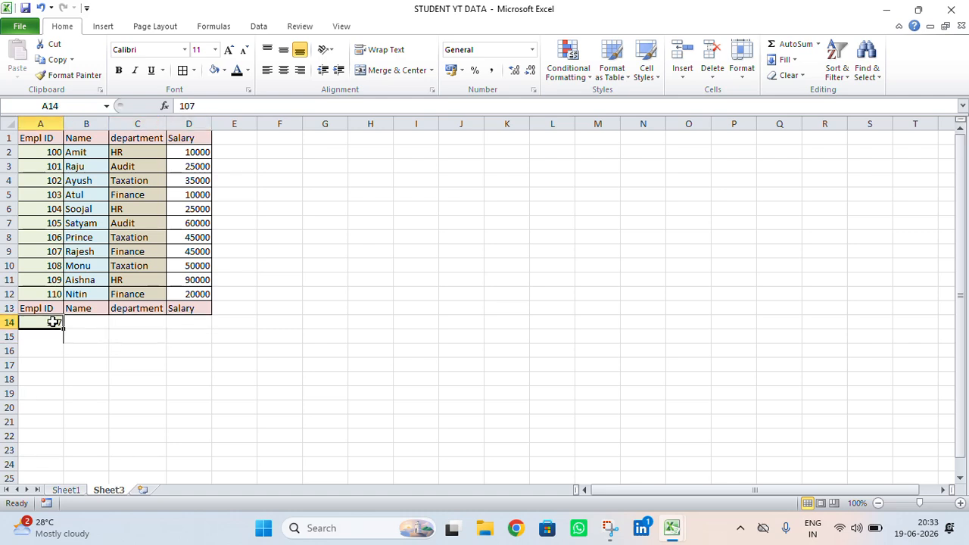
key("Delete")
Start a VLOOKUP formula in C14 with A14 as the lookup value and A1:D12 as the table array.
left_click(142, 321)
type("=")
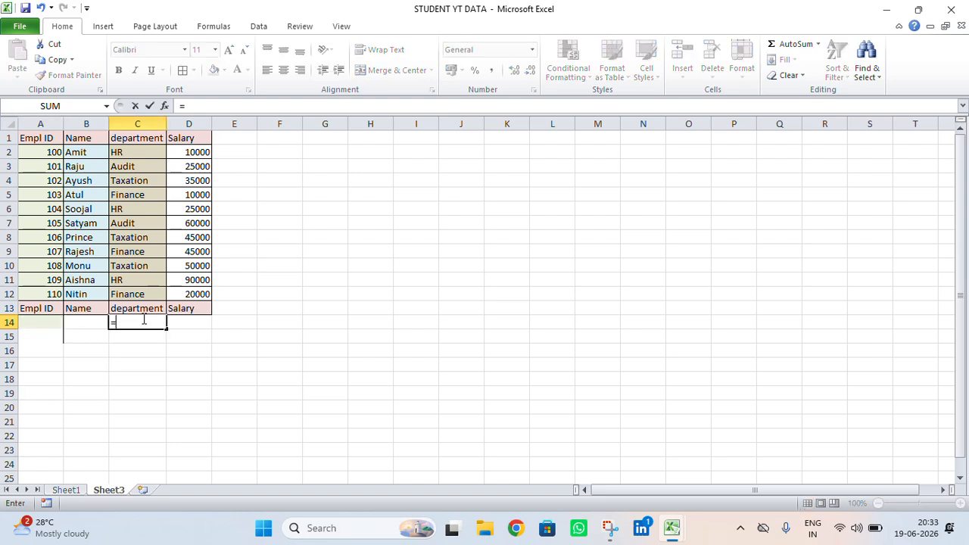
type("VLOOKUP")
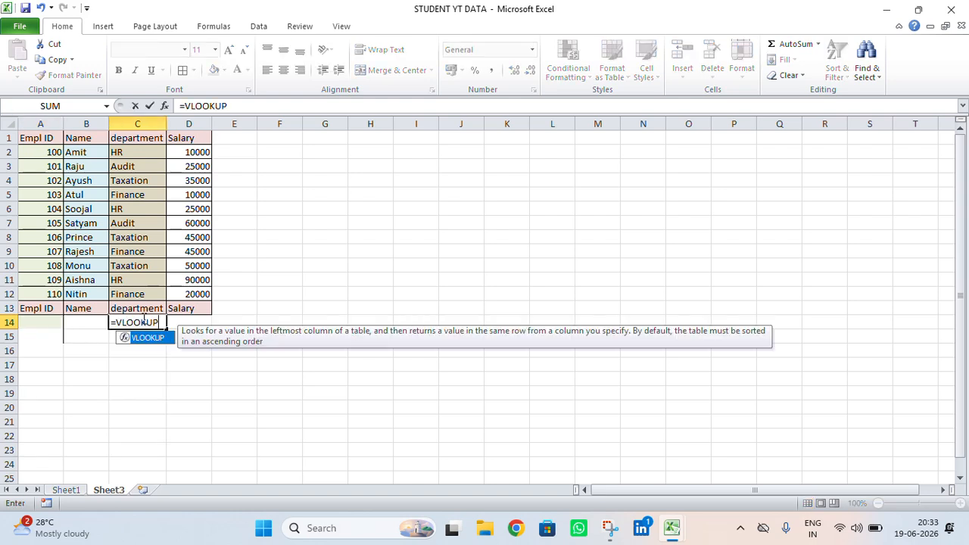
type("(")
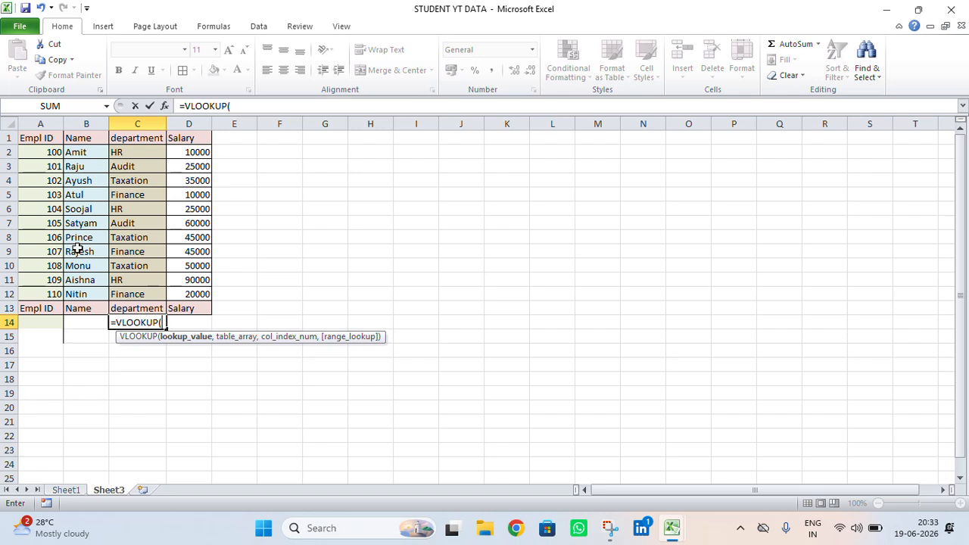
left_click(52, 323)
type(",")
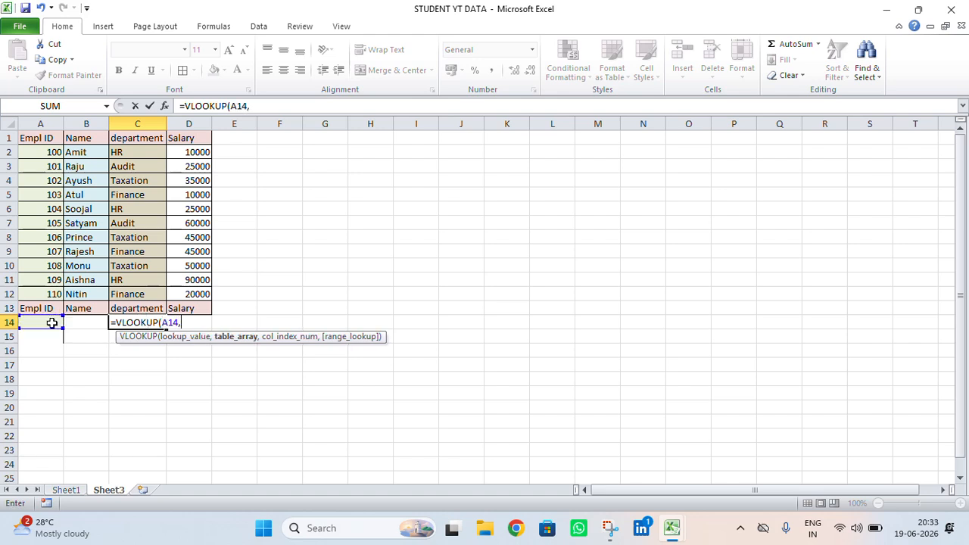
left_click_drag(31, 140, 181, 291)
type(",")
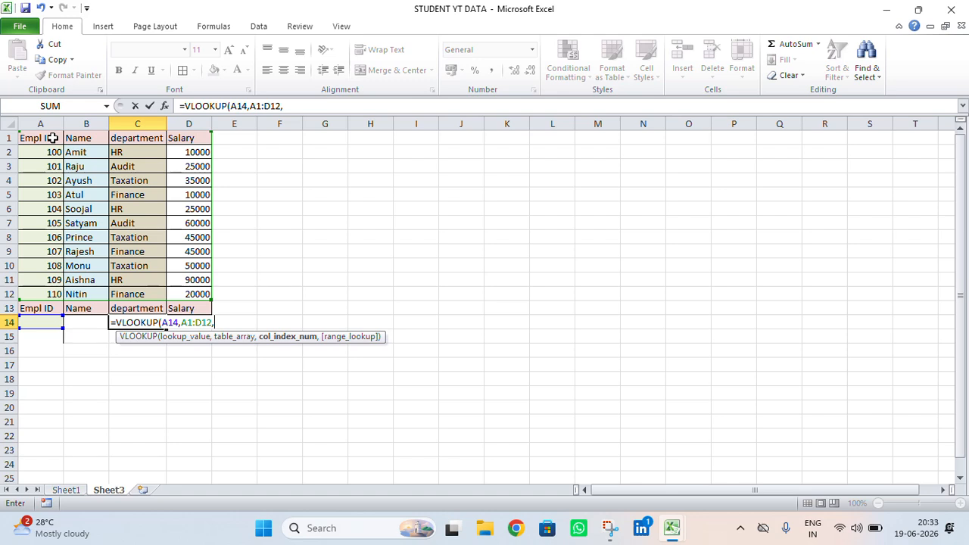
Complete the C14 VLOOKUP with column index 3 and FALSE for an exact match.
type("3,")
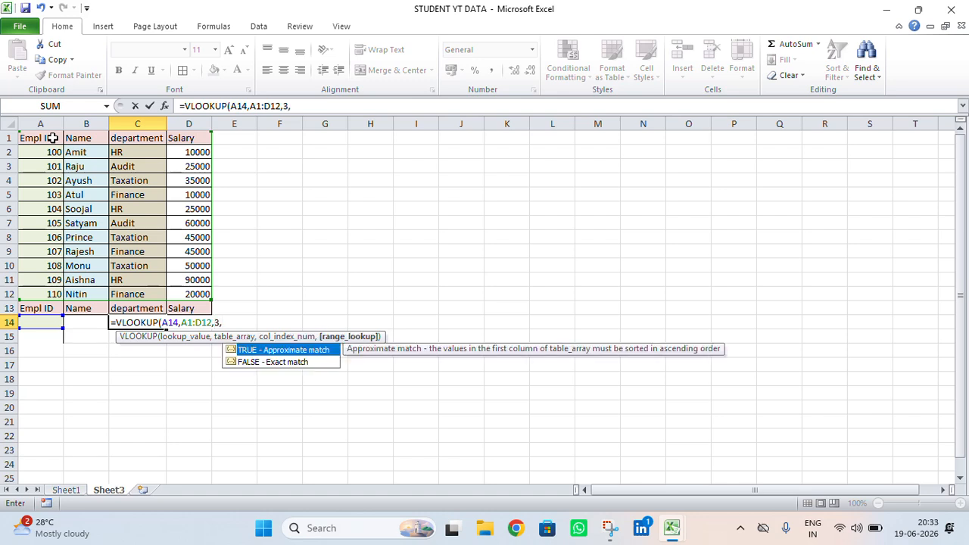
key("Down")
key("Tab")
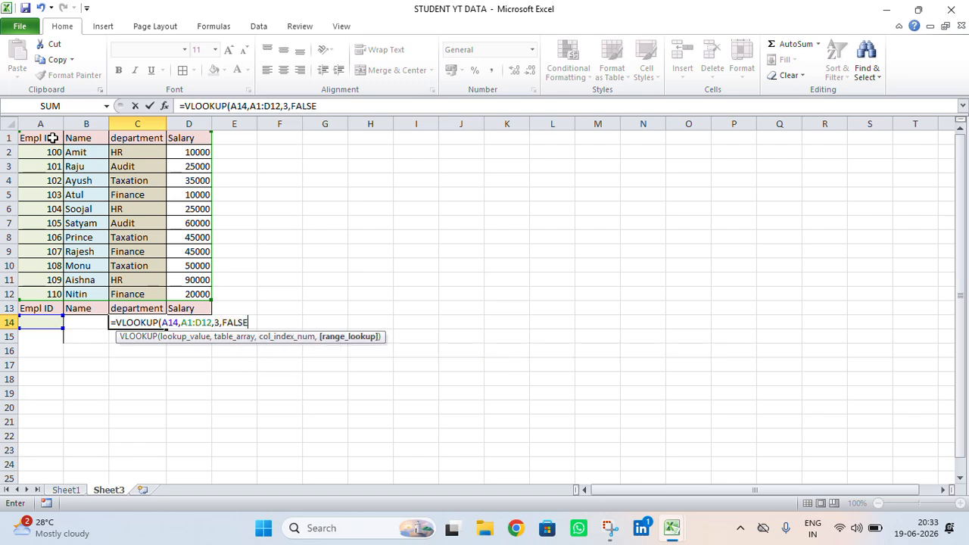
type(")")
key("Return")
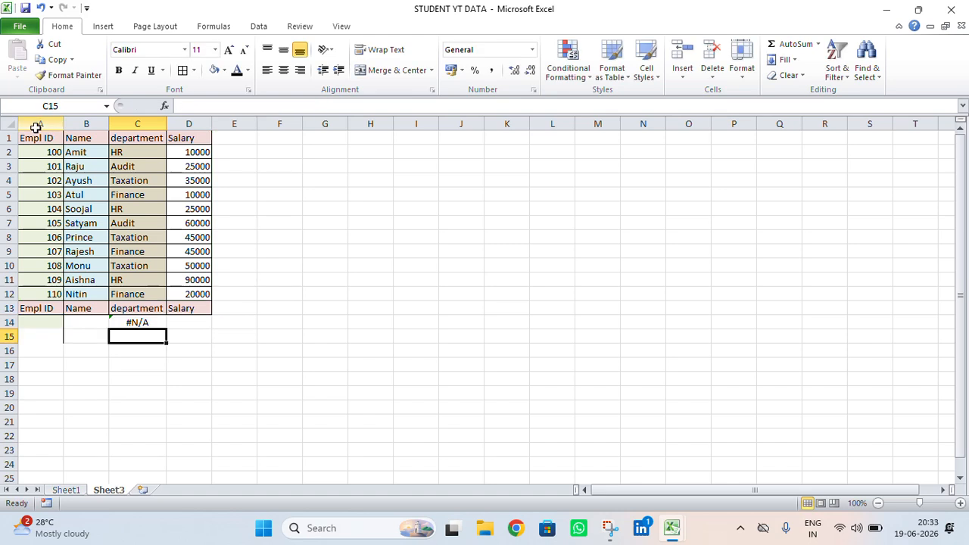
Enter the Empl ID from row 6 in A14 to test the department lookup.
left_click(45, 321)
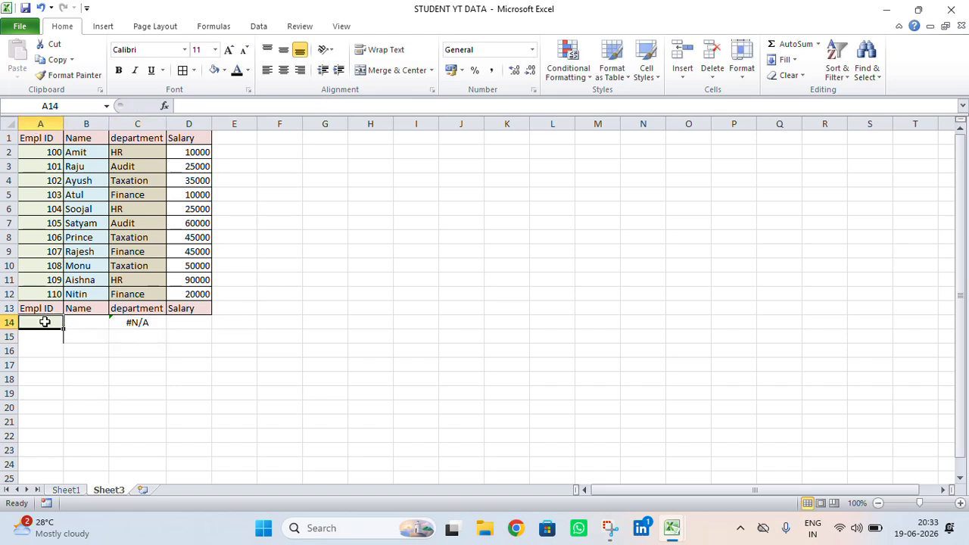
type("104")
key("Return")
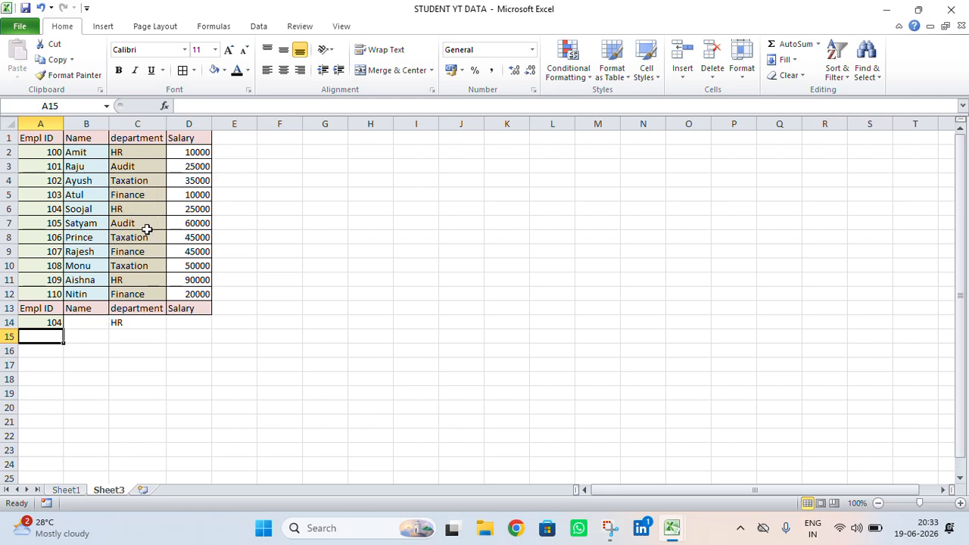
Change the column index of the VLOOKUP in C14 to 4 so it looks up the salary.
left_click(133, 321)
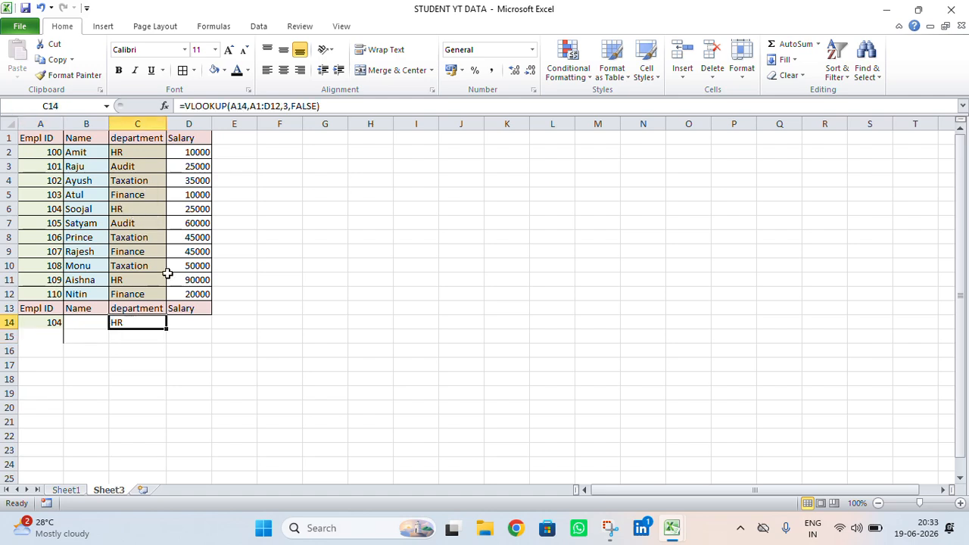
left_click(290, 106)
key("BackSpace")
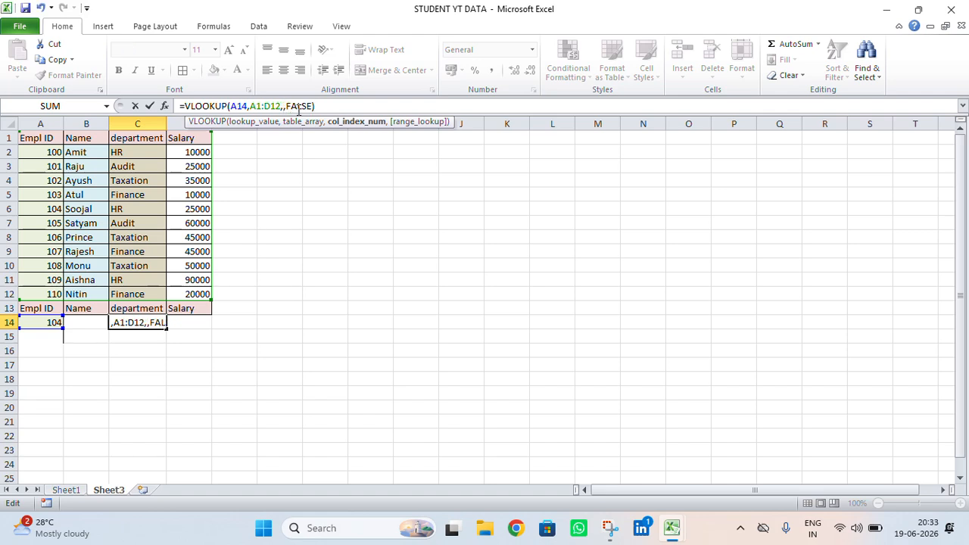
type("2")
key("BackSpace")
type("4")
key("Return")
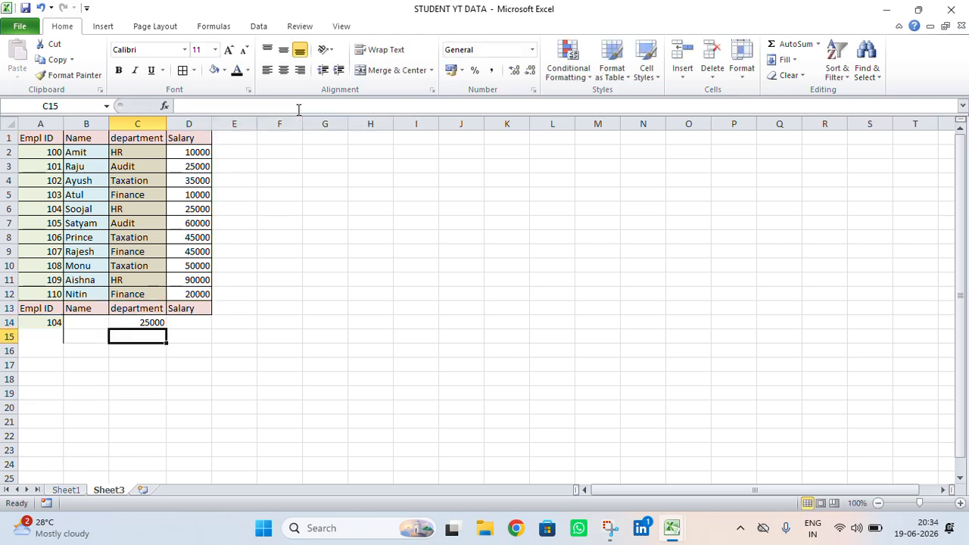